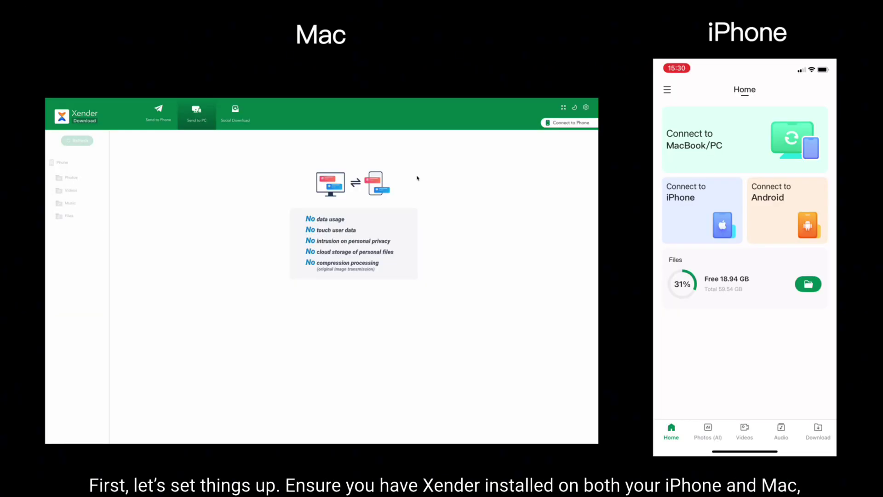
# Choose Connect to Phone to display the QR code for pairing the iPhone
pyautogui.click(560, 123)
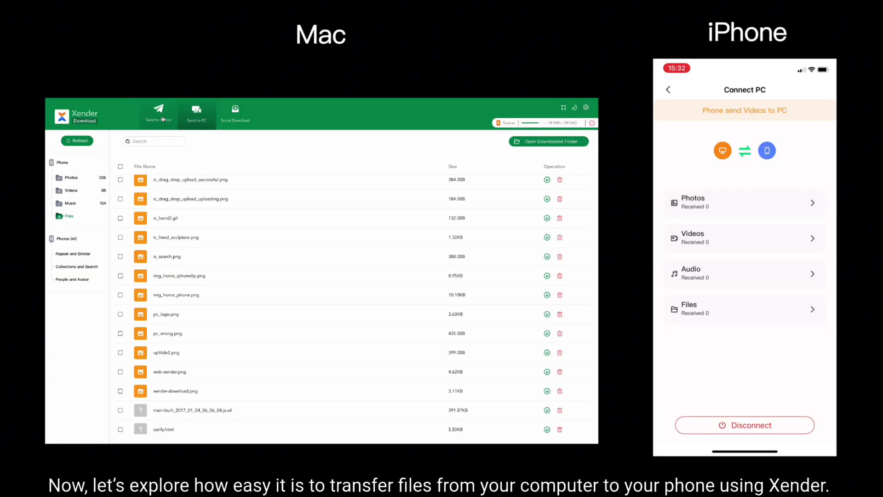
# Send the beaches image and the other two images in the Mac's image folder to the iPhone
pyautogui.click(162, 118)
pyautogui.click(354, 315)
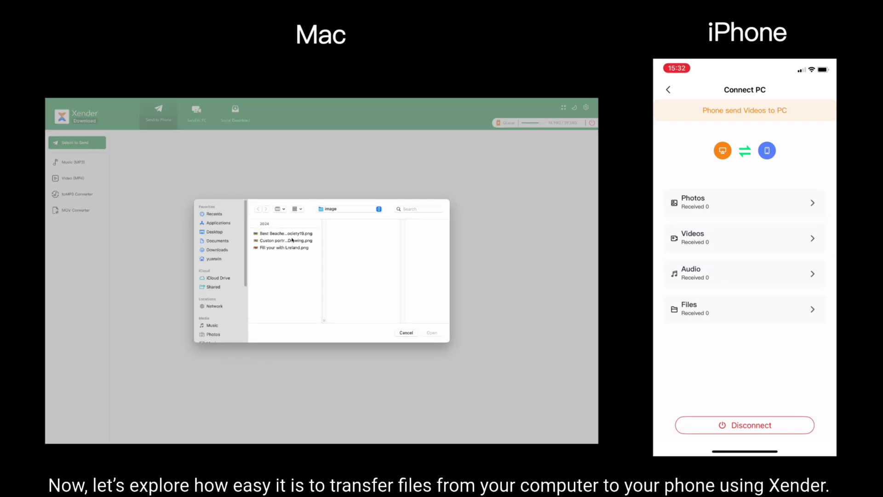
pyautogui.click(291, 234)
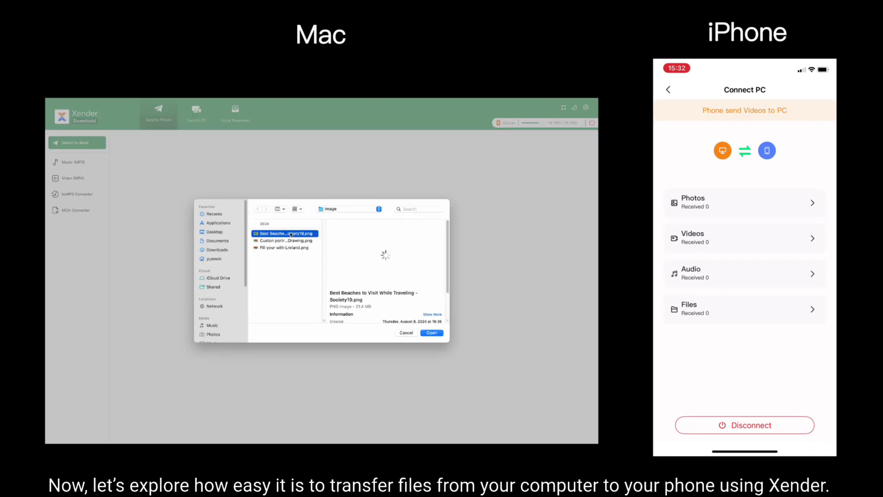
pyautogui.keyDown('shift'); pyautogui.click(288, 247); pyautogui.keyUp('shift')
pyautogui.click(432, 333)
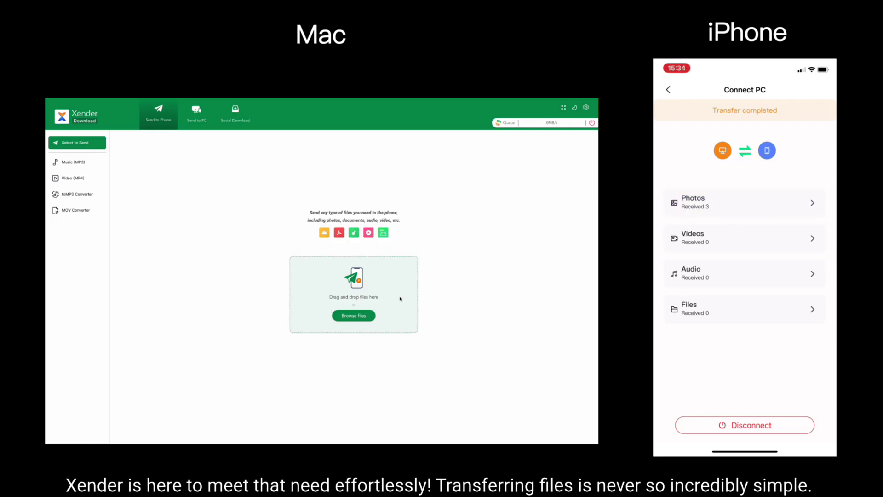
# From Music (MP3), send the Lana Del Rey, Saudi Arabia landscape, BTS and eighth tracks to the iPhone
pyautogui.click(81, 163)
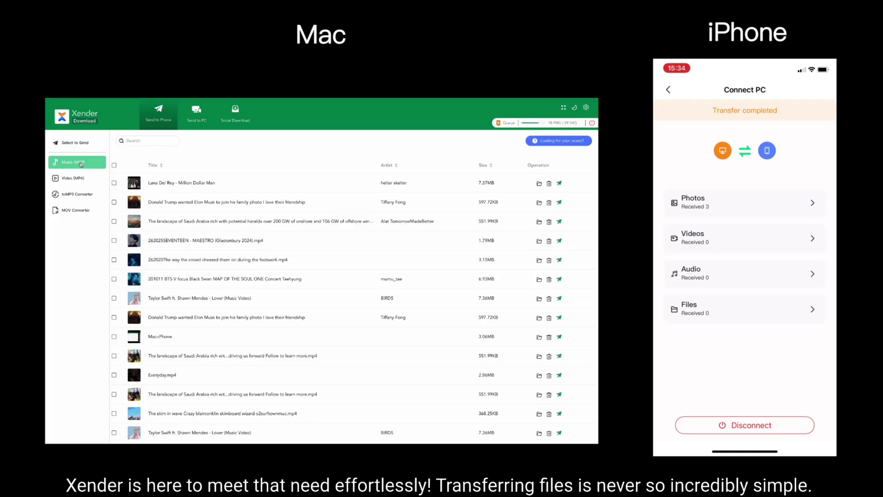
pyautogui.click(560, 183)
pyautogui.click(559, 222)
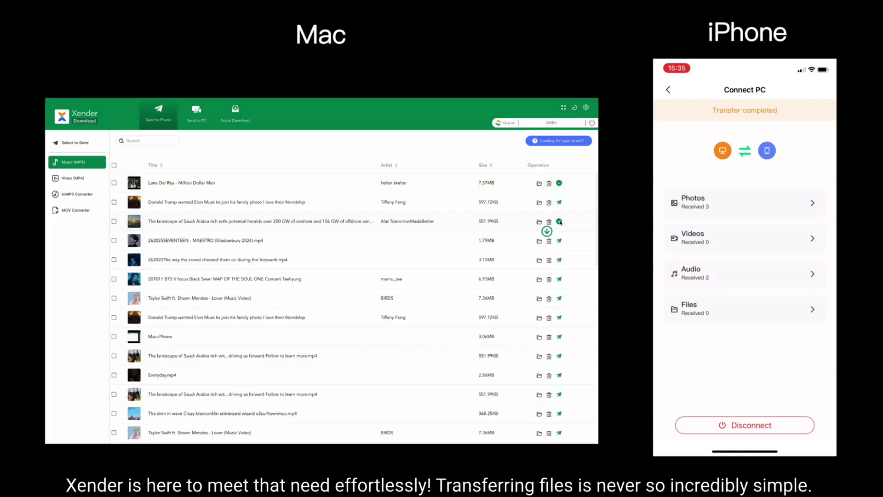
pyautogui.click(560, 279)
pyautogui.click(559, 318)
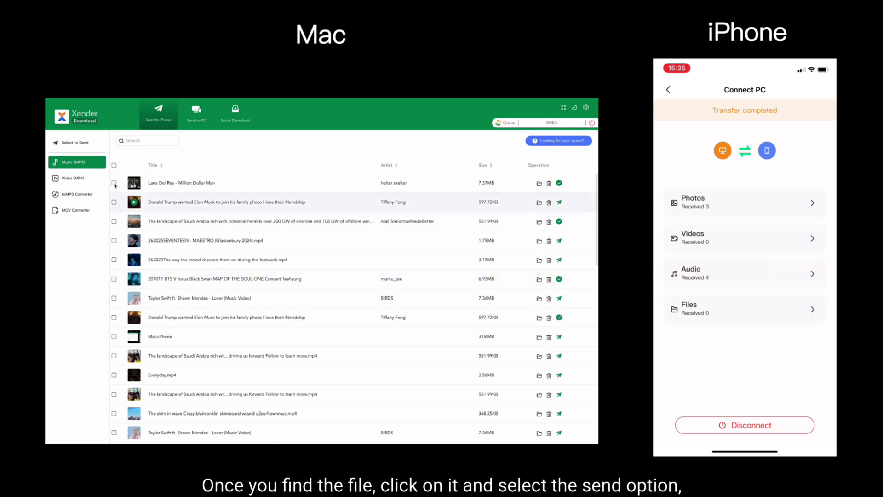
# In Video (MP4), add the Lana Del Rey video to the MP3 conversion list
pyautogui.click(73, 178)
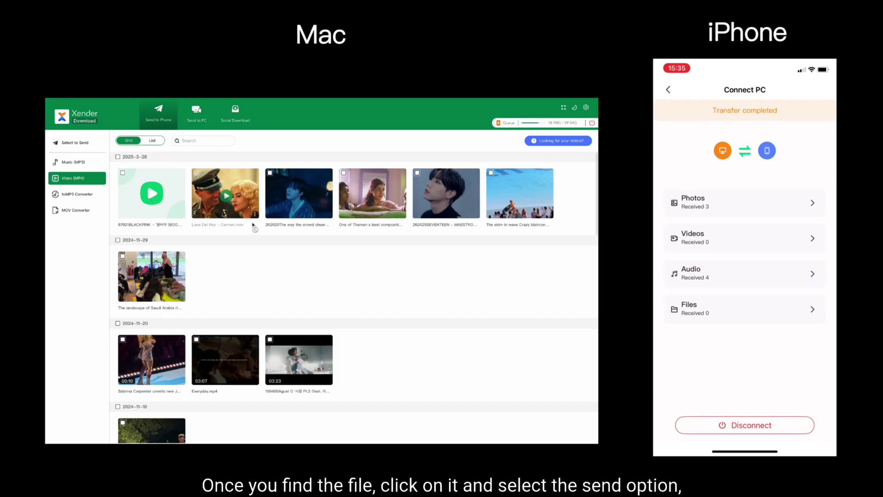
pyautogui.rightClick(255, 217)
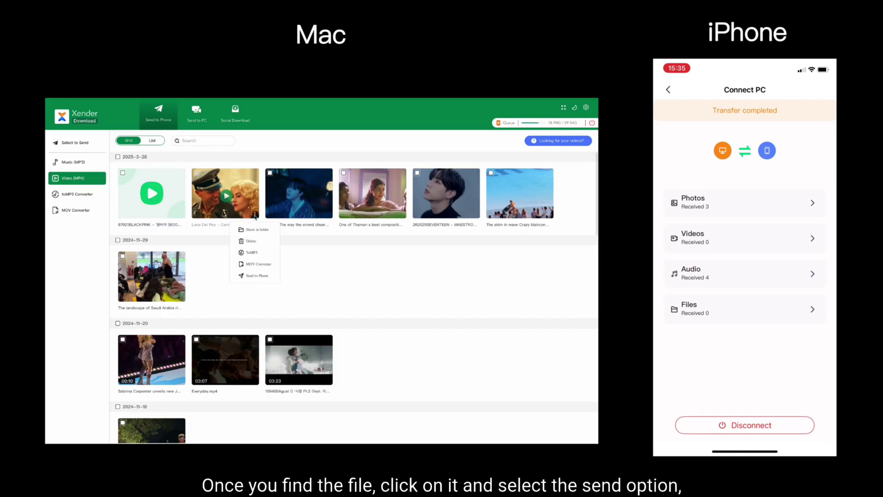
pyautogui.click(254, 252)
# Delete the first 2025-3-26 video and Everyday.mp4
pyautogui.click(122, 173)
pyautogui.click(196, 339)
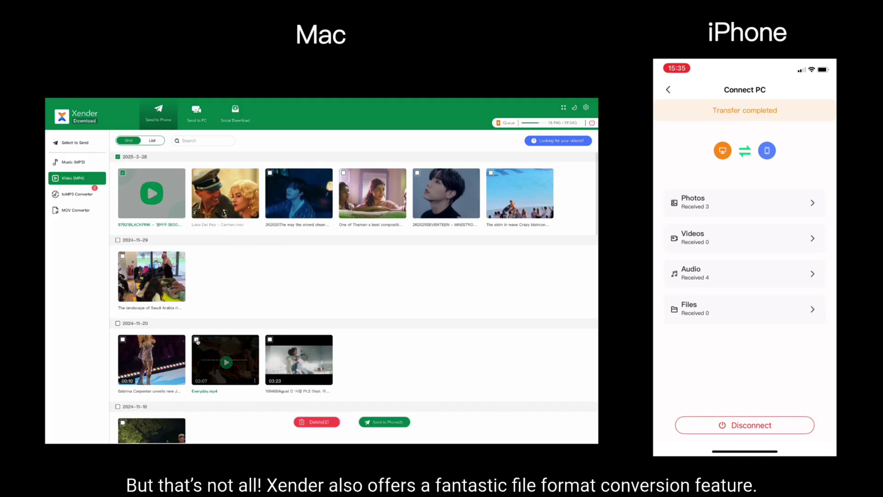
pyautogui.click(304, 422)
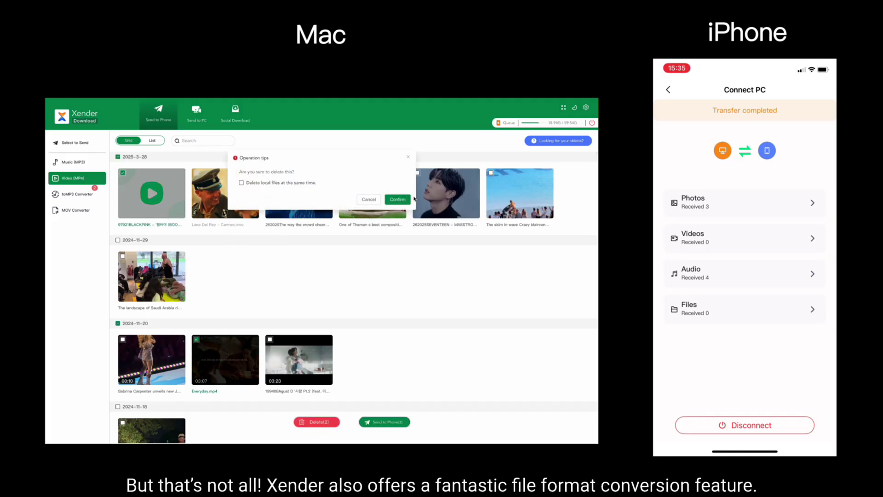
pyautogui.click(409, 200)
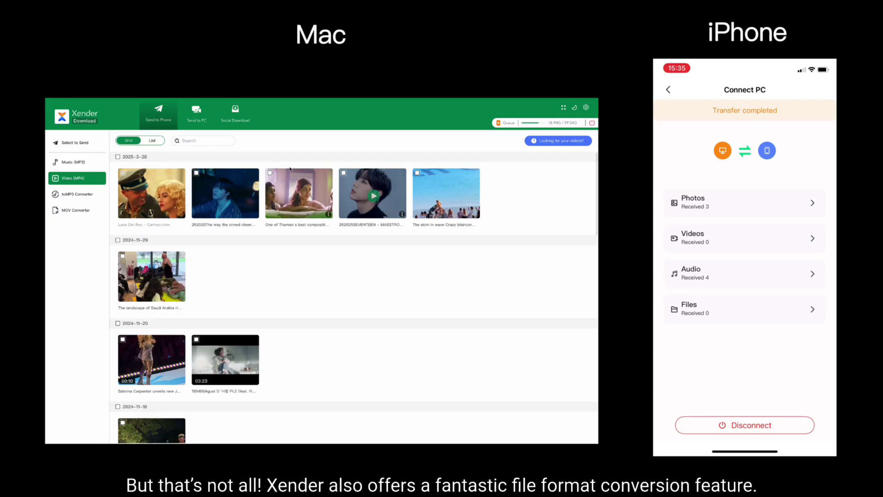
# Send the third top-group video and the second 2024-11-14 video to the iPhone
pyautogui.click(271, 174)
pyautogui.scroll(-5, 257, 311)
pyautogui.click(197, 337)
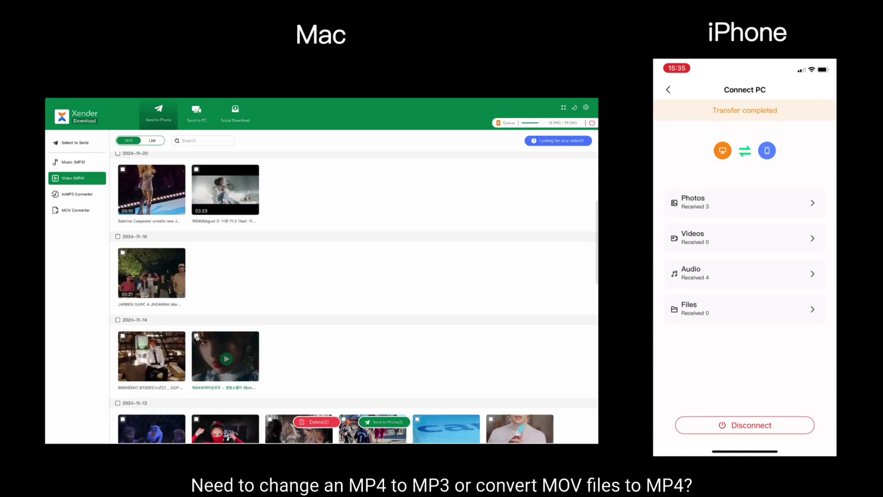
pyautogui.click(388, 422)
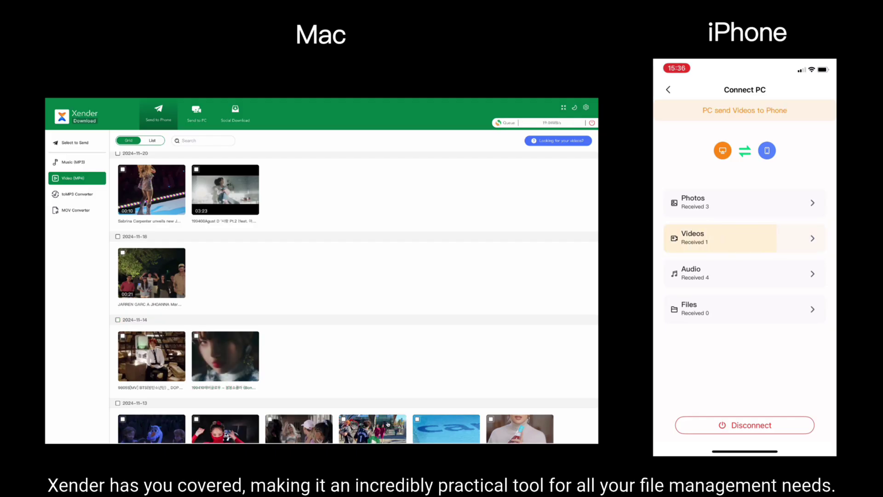
# Send the converted crowd-cheering MP3 to the iPhone, view MOV Converter, then go to Social Download
pyautogui.click(77, 196)
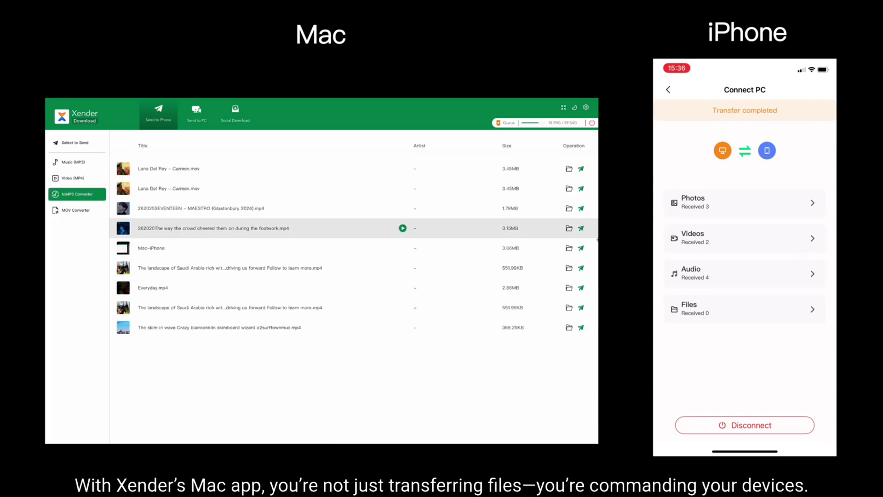
pyautogui.click(581, 228)
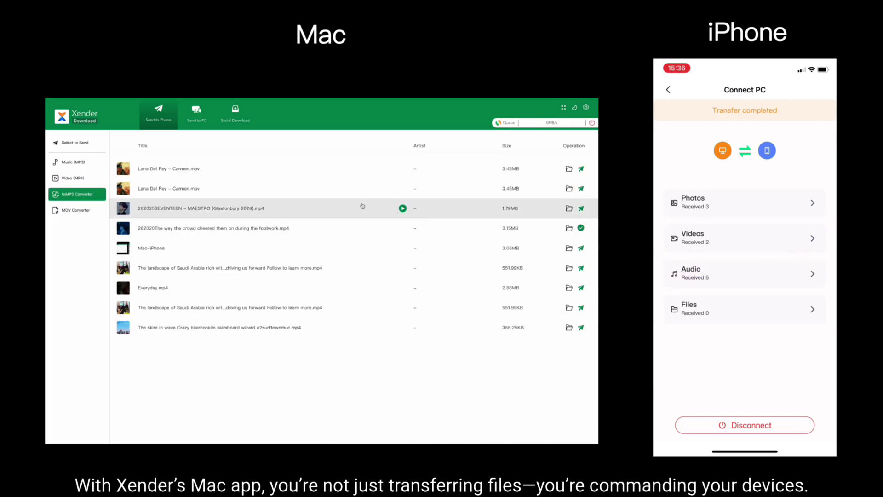
pyautogui.click(77, 210)
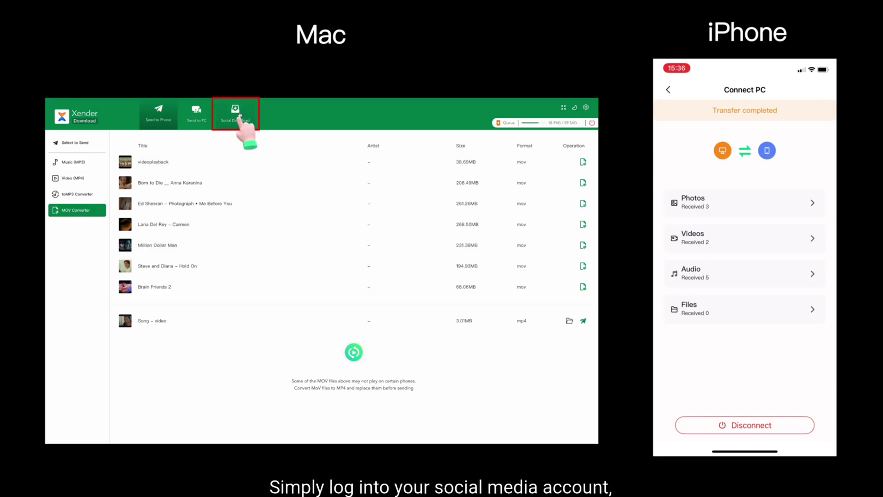
pyautogui.click(237, 114)
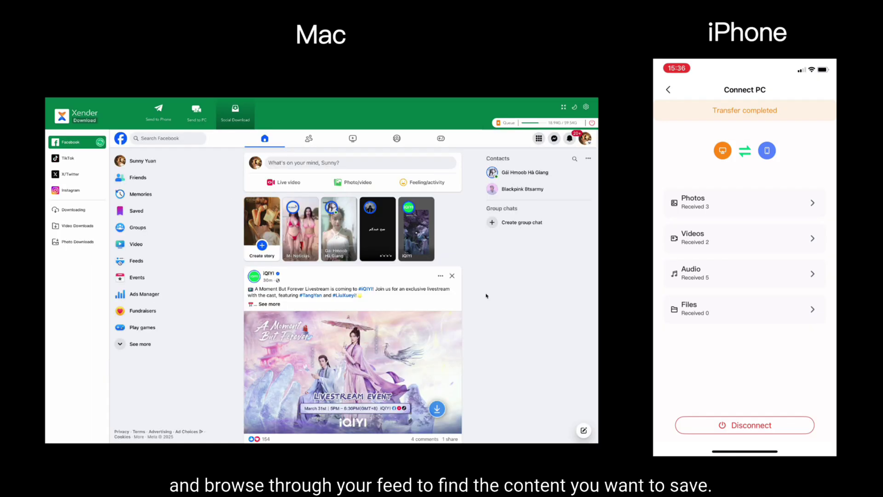
# Scroll the Facebook feed, then download a TikTok cooking video to the Mac
pyautogui.scroll(-10, 483, 295)
pyautogui.scroll(-15, 484, 296)
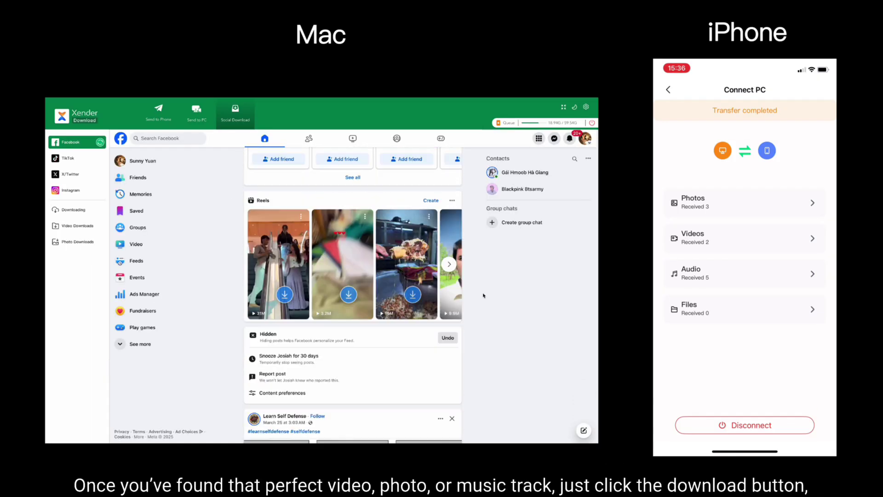
pyautogui.scroll(-3, 483, 295)
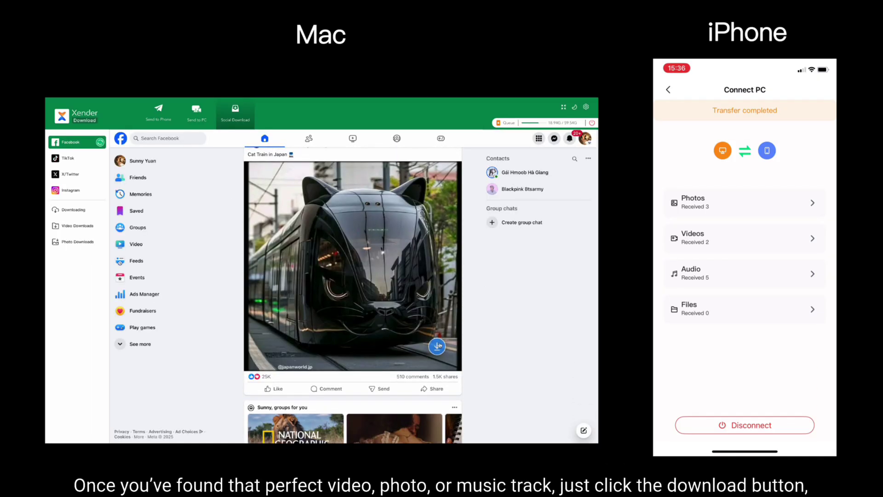
pyautogui.click(74, 158)
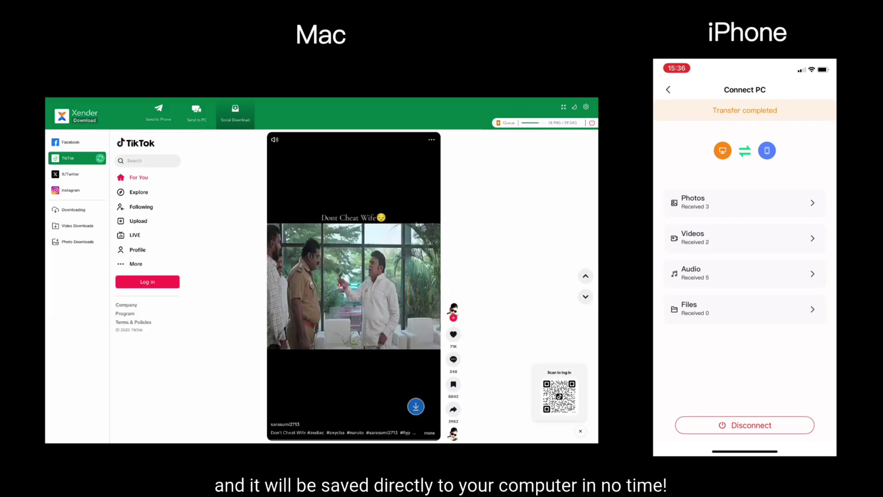
pyautogui.scroll(-2, 418, 223)
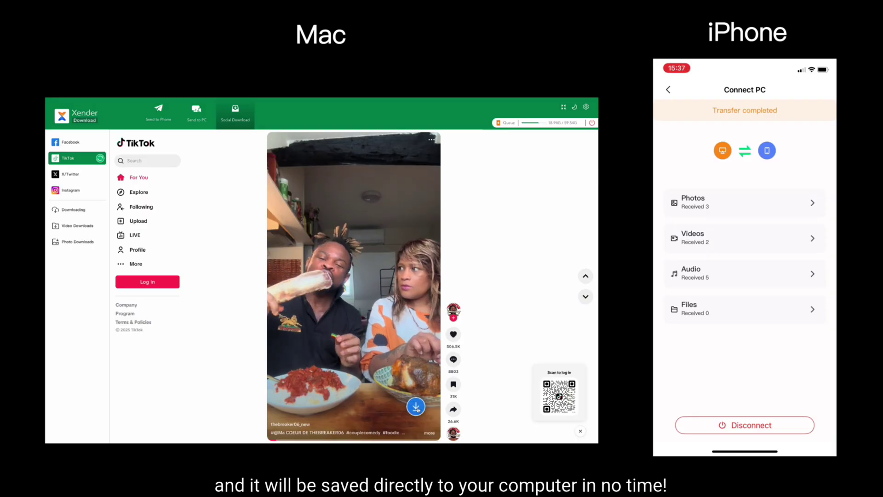
pyautogui.click(417, 407)
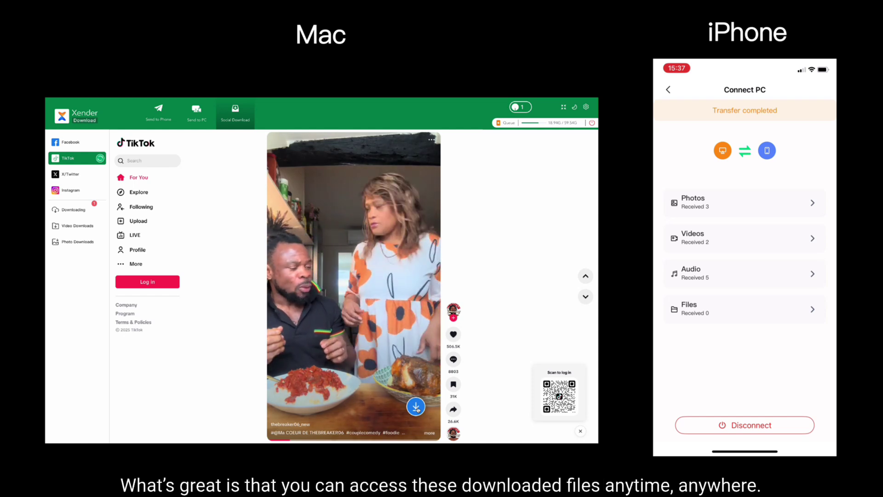
# Scroll through the X/Twitter feed in the social downloader
pyautogui.click(69, 174)
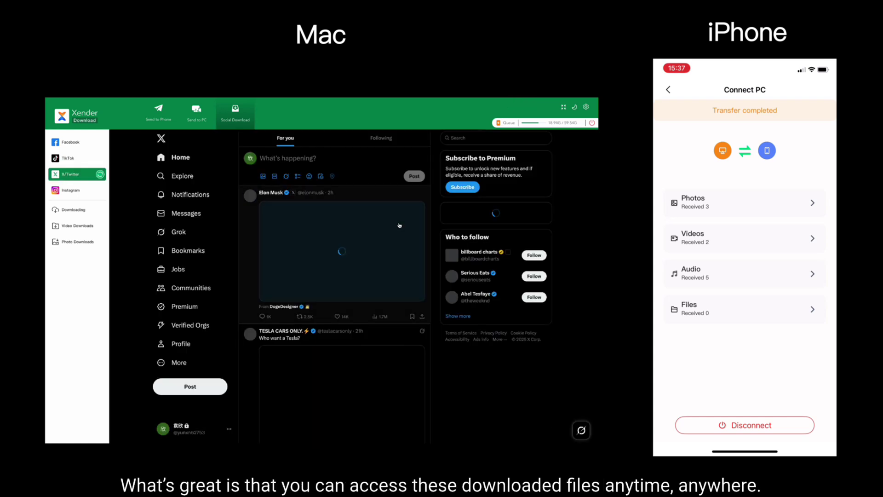
pyautogui.scroll(-5, 399, 226)
pyautogui.scroll(-5, 434, 256)
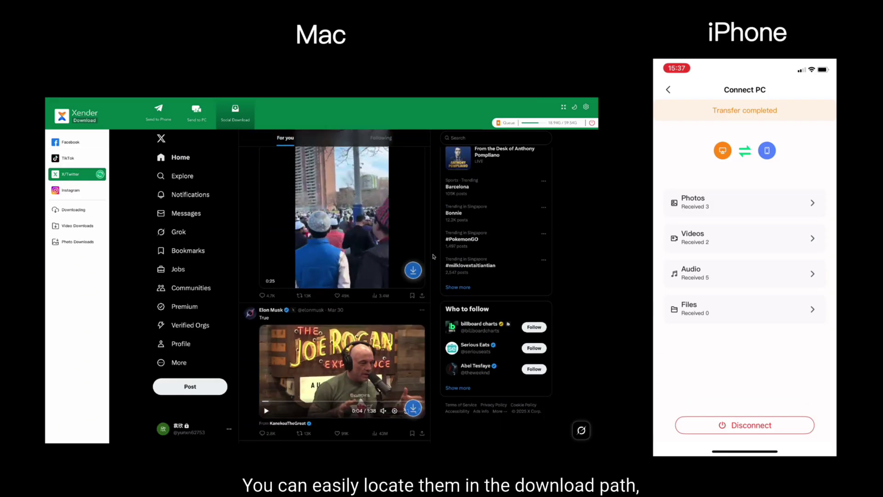
# Scroll the Instagram feed, then show the Downloading list with the X video 'True' in progress
pyautogui.click(81, 190)
pyautogui.scroll(-10, 426, 252)
pyautogui.scroll(-5, 425, 252)
pyautogui.scroll(-3, 426, 252)
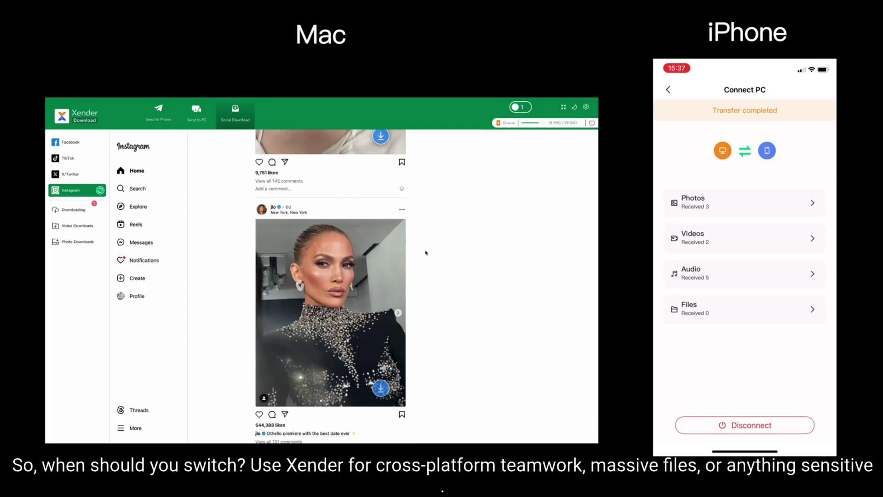
pyautogui.click(84, 211)
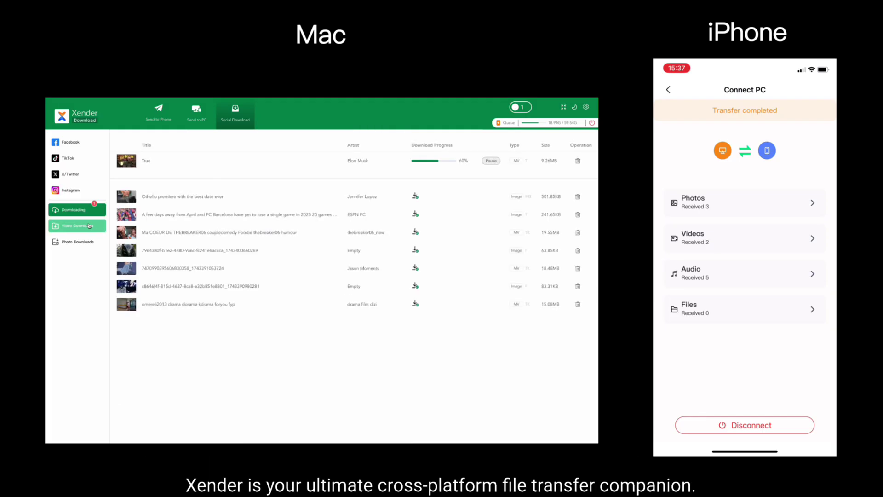
# Check Video Downloads, then Photo Downloads, which lists four images from 2025-3-31 first
pyautogui.click(89, 225)
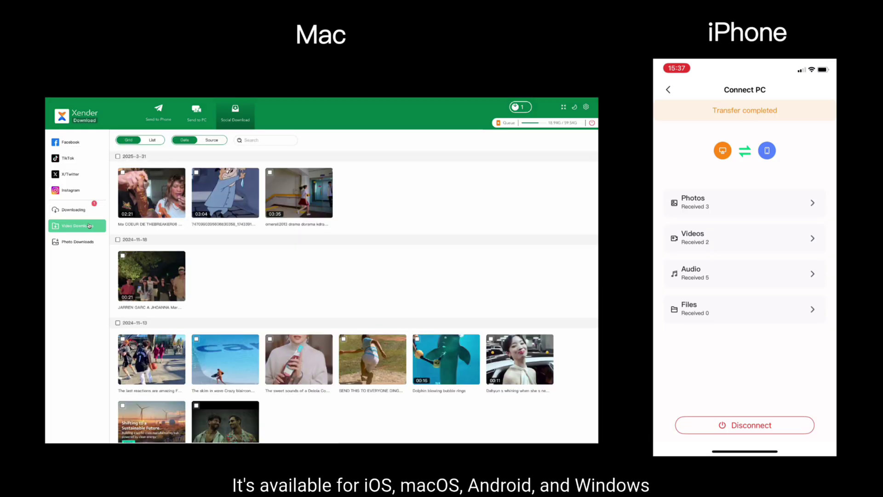
pyautogui.click(76, 242)
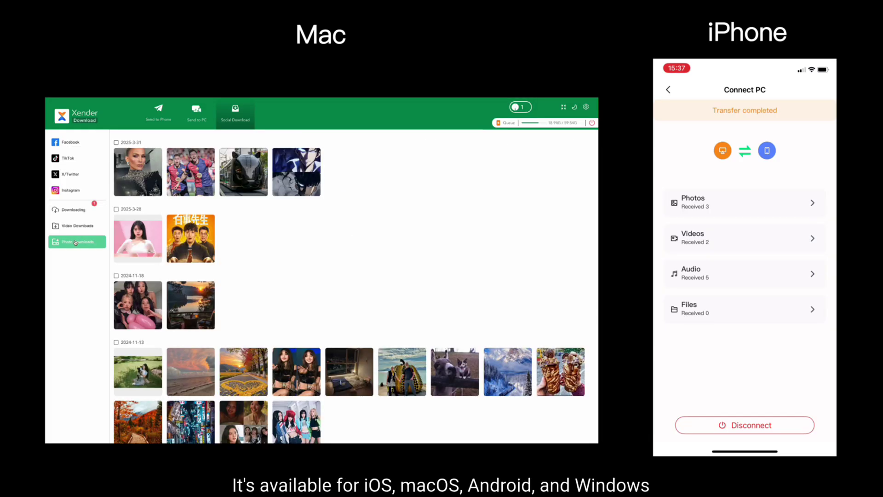